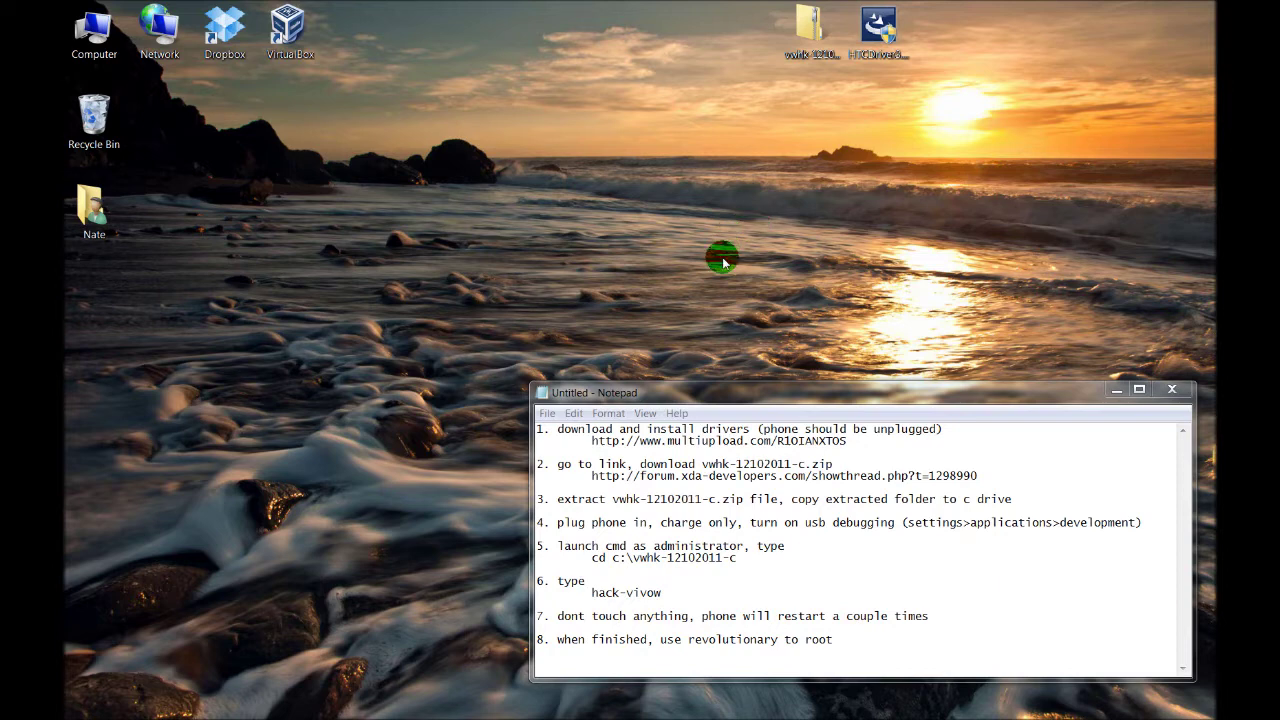
- Review the Multiupload download page for HTCDriver3.0.0.007.exe and locate the driver installer on the desktop
mouse_move(193, 712)
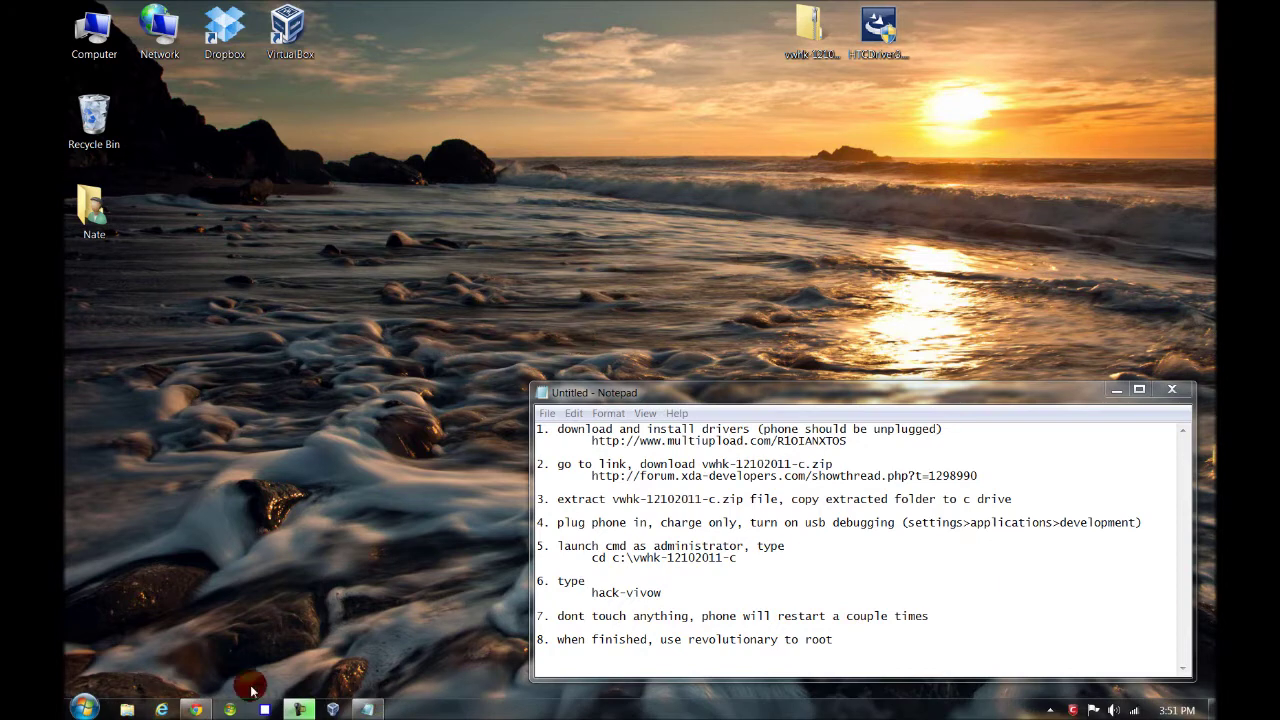
left_click(417, 607)
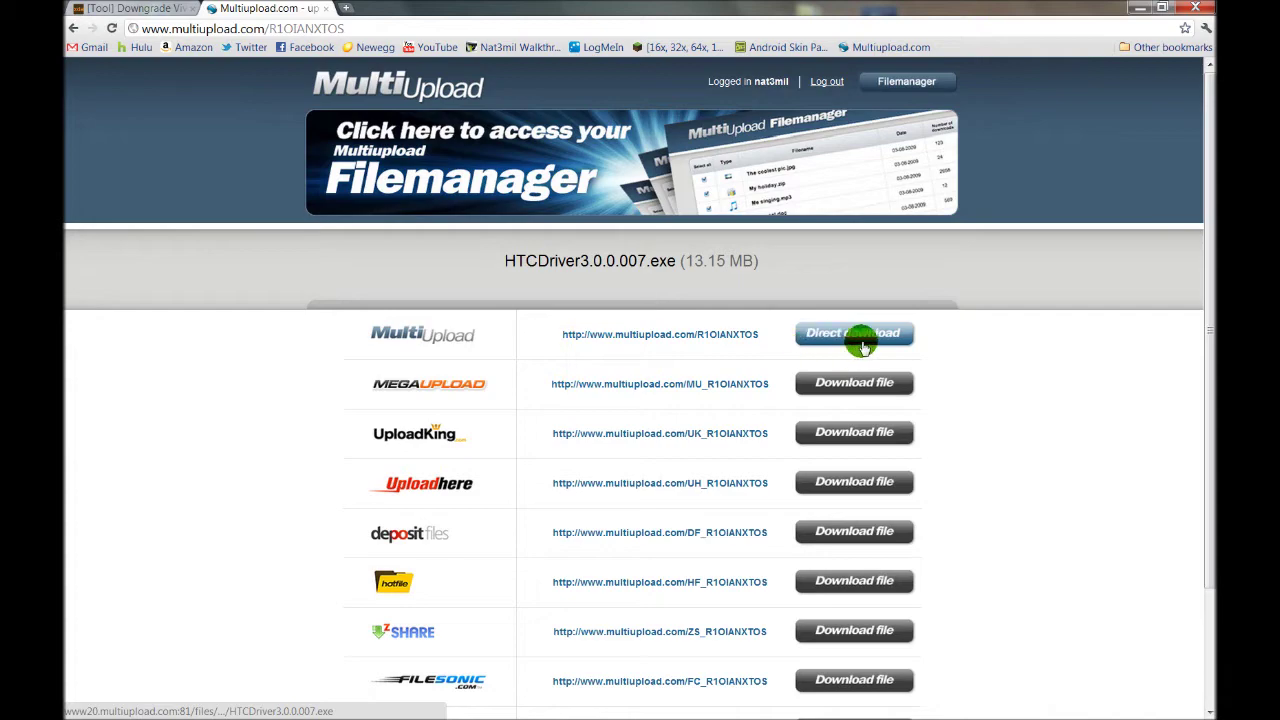
left_click(855, 340)
left_click(1141, 7)
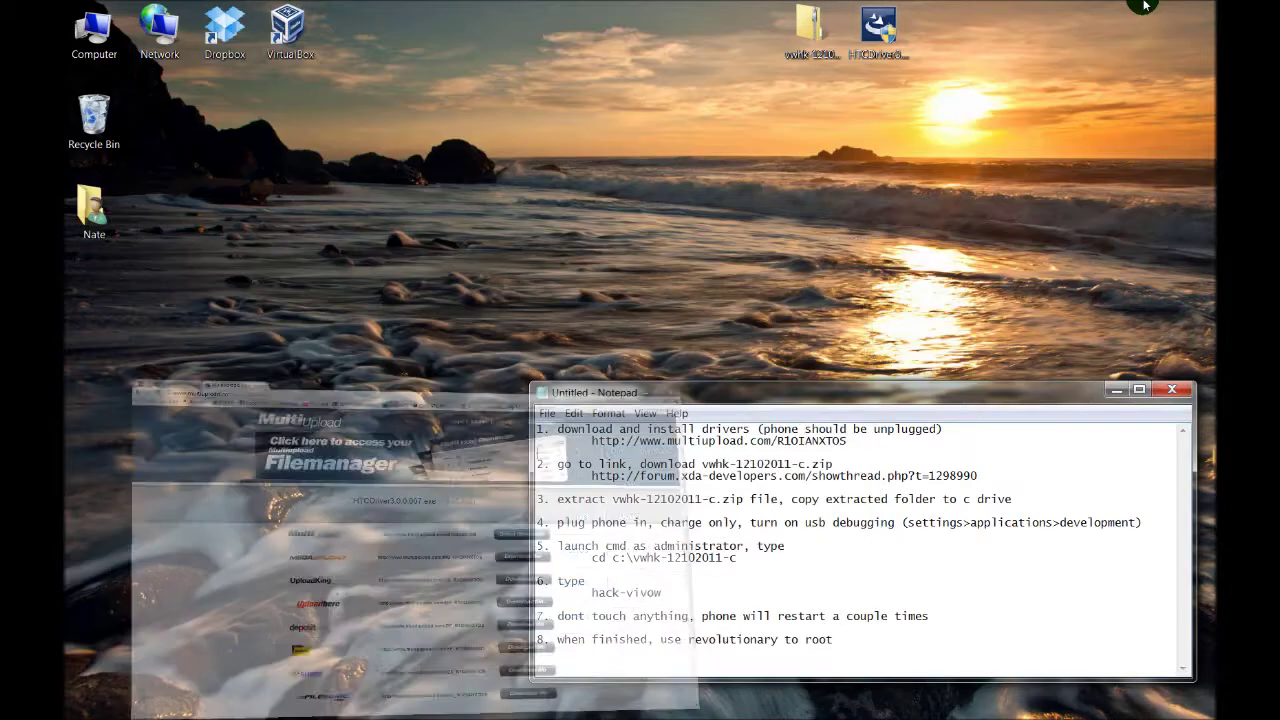
left_click(872, 36)
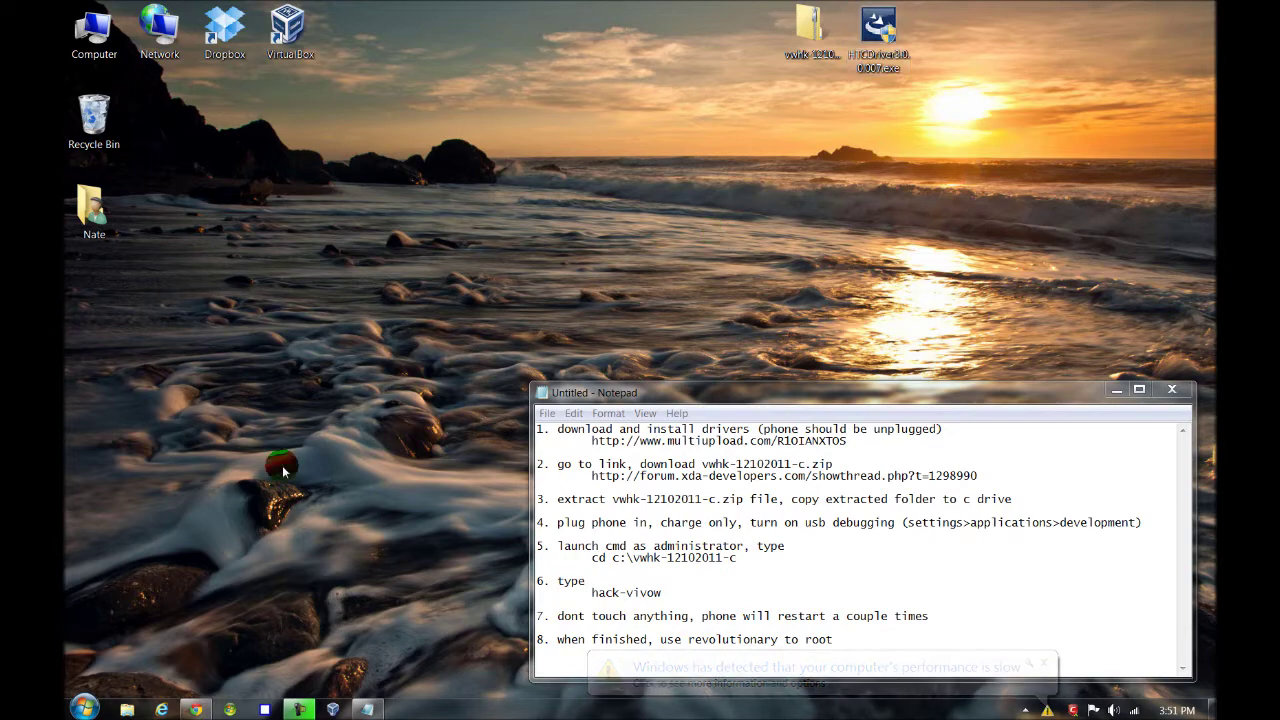
- Look up the vwhk-12102011-c.zip download link in the XDA thread about downgrading VivoW with hboot 0.98
left_click(199, 710)
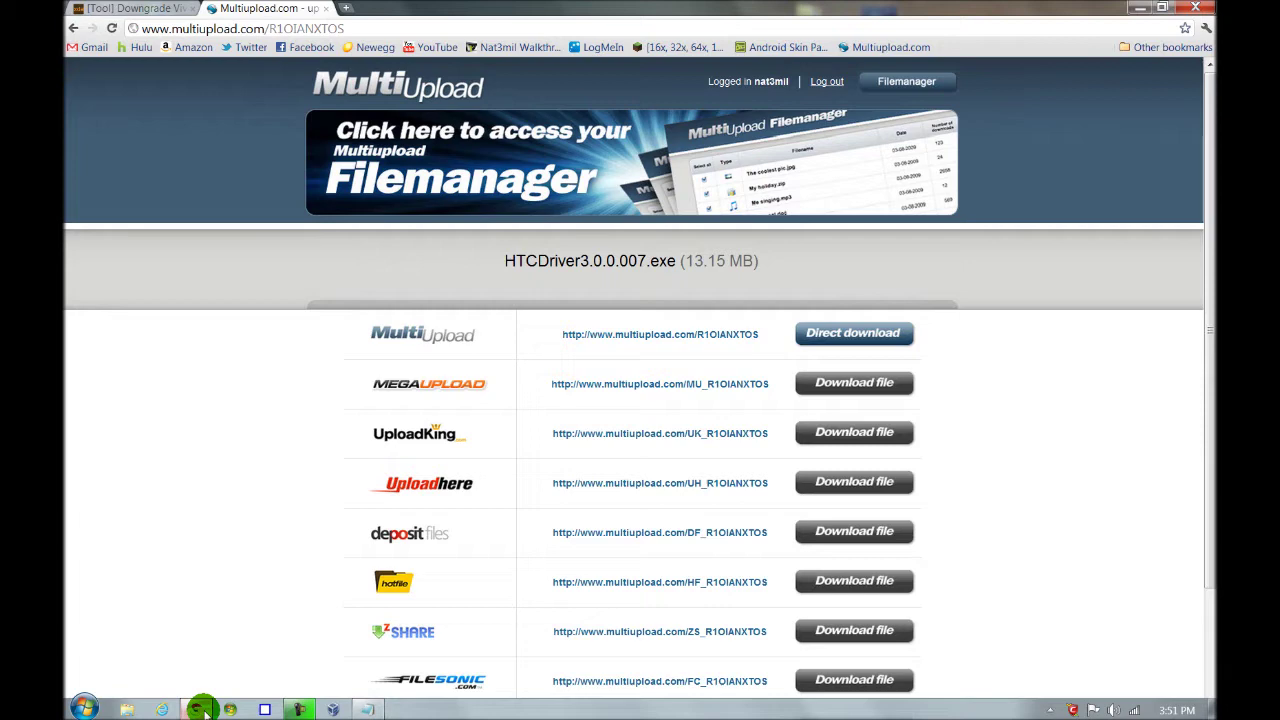
left_click(150, 8)
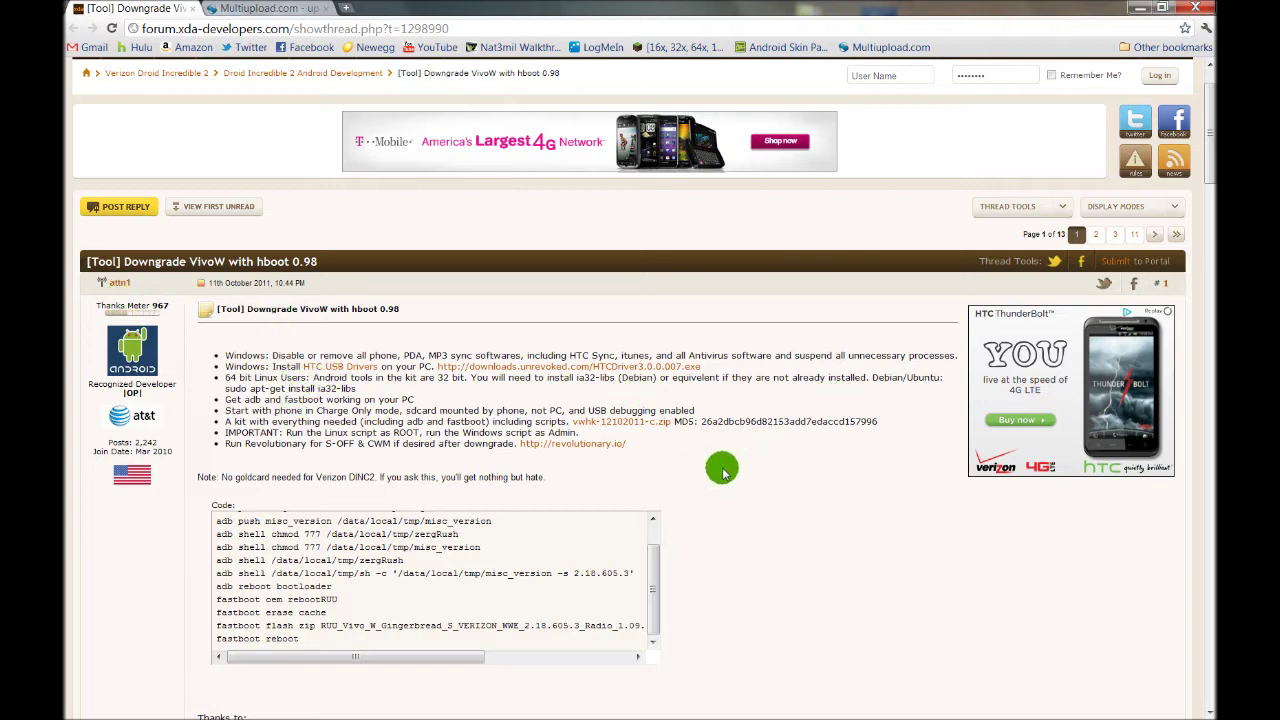
scroll(737, 470, "down", 1)
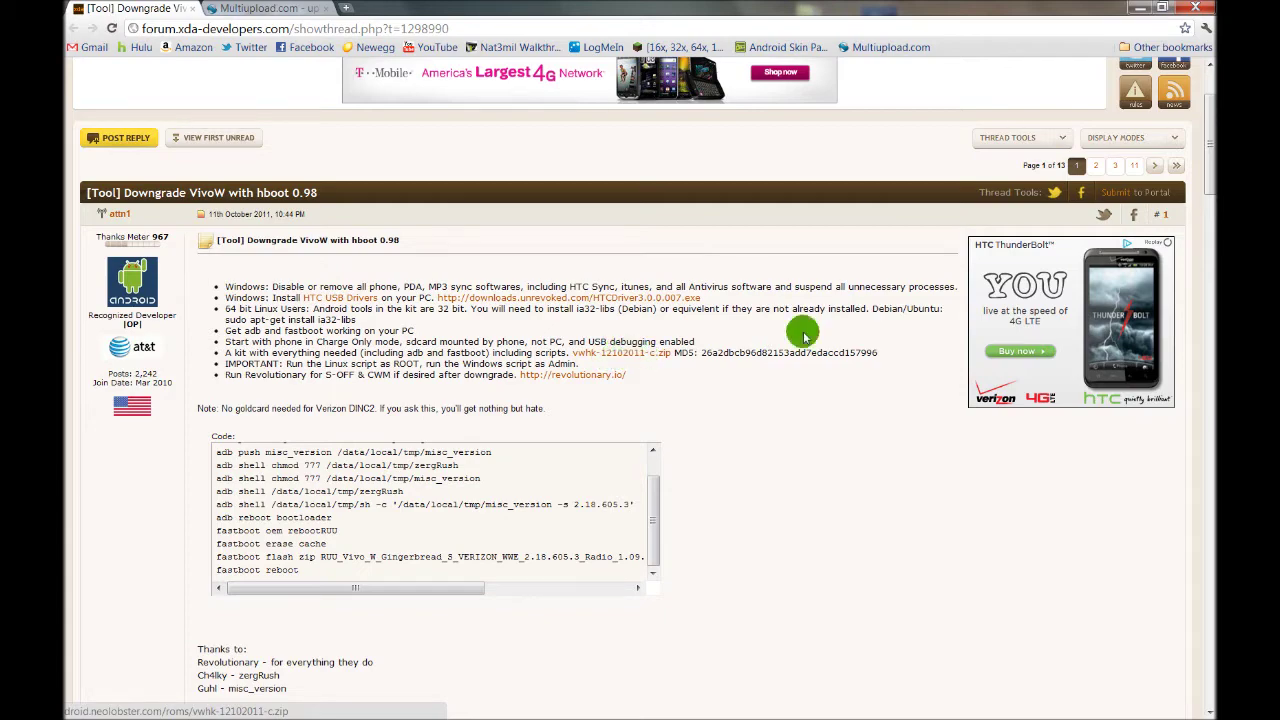
left_click(1141, 8)
- Check the file properties of vwhk-12102011-c.zip on the desktop
right_click(826, 43)
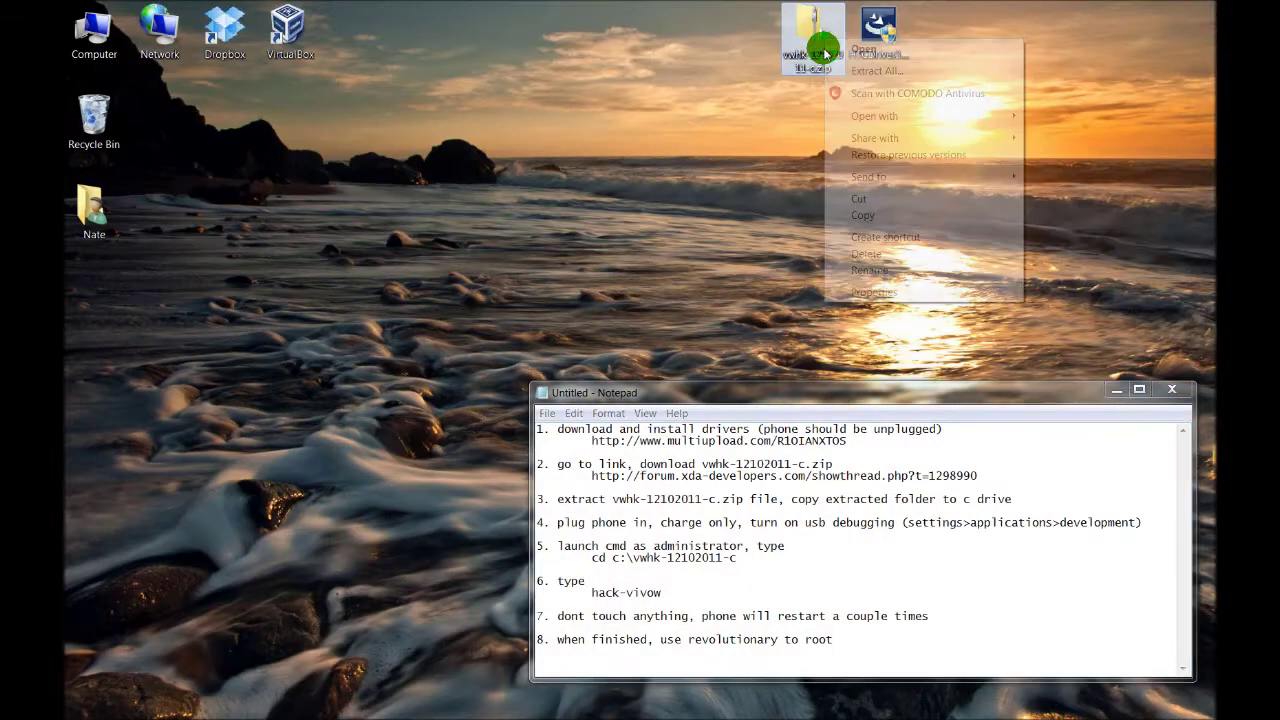
left_click(858, 295)
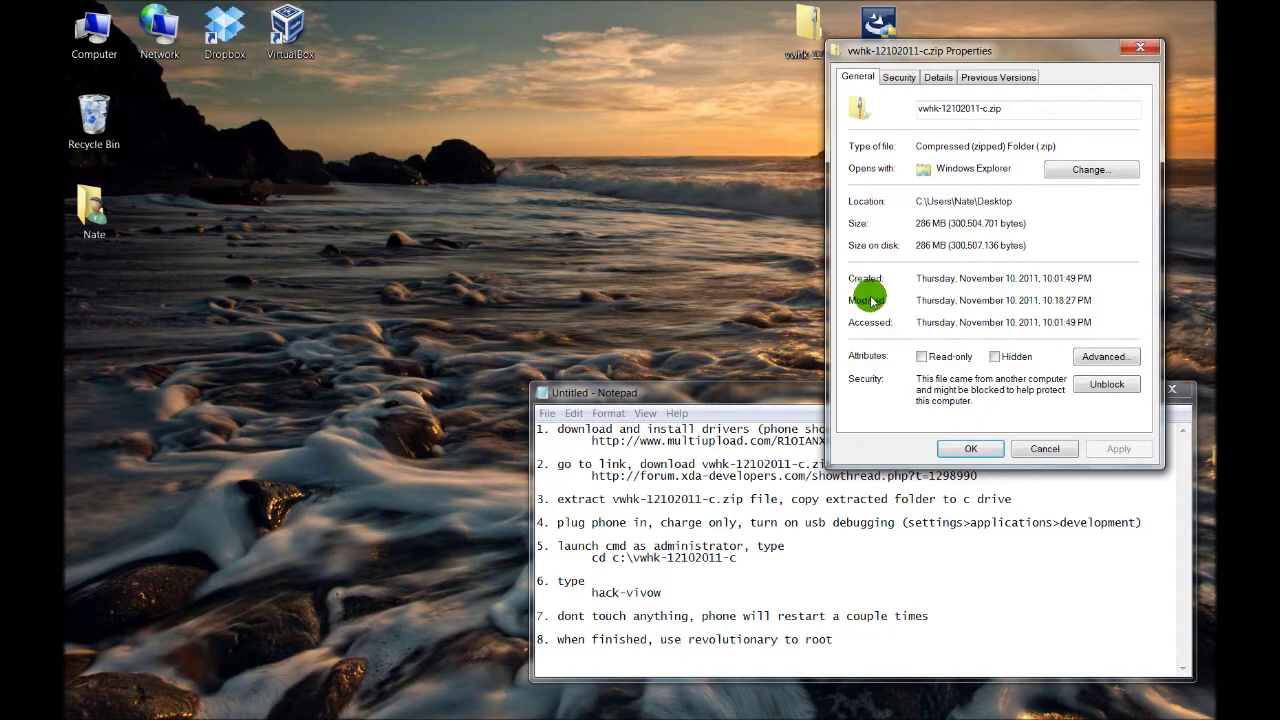
left_click(1140, 47)
left_click(818, 35)
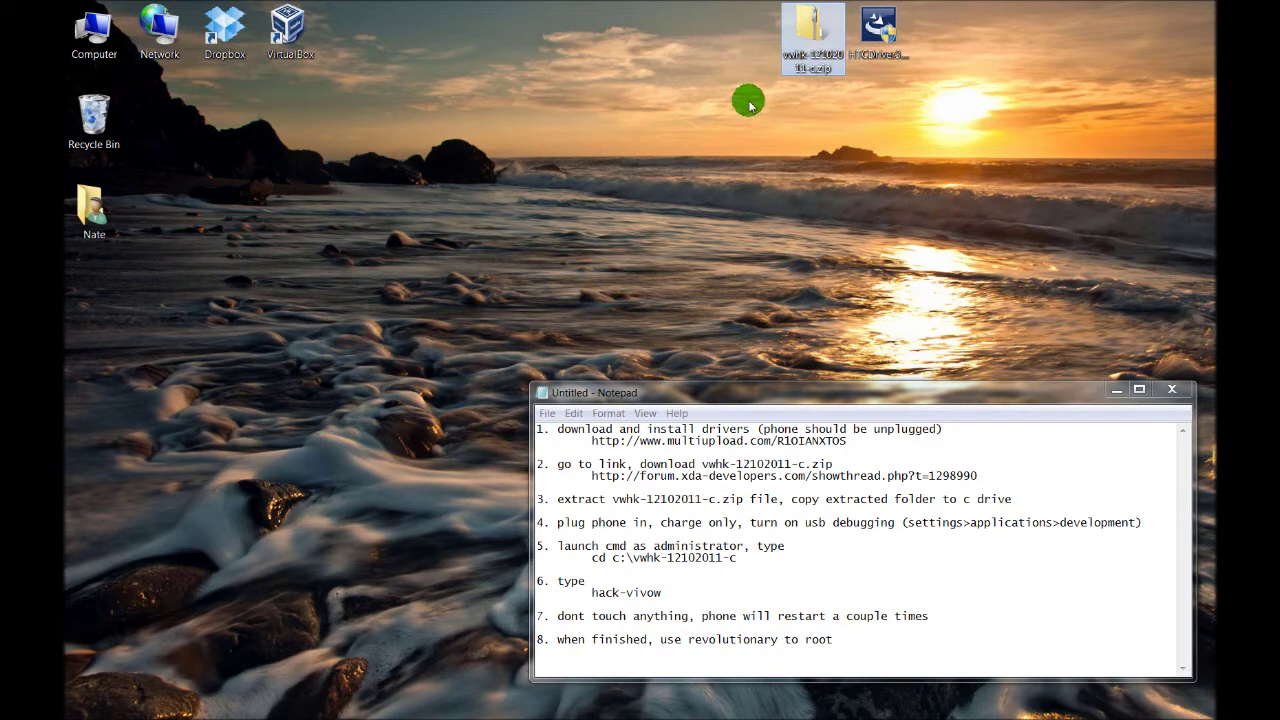
left_click(790, 117)
- Extract vwhk-12102011-c.zip into a vwhk-12102011-c folder on the desktop and close the extracted folder's window
left_click(808, 33)
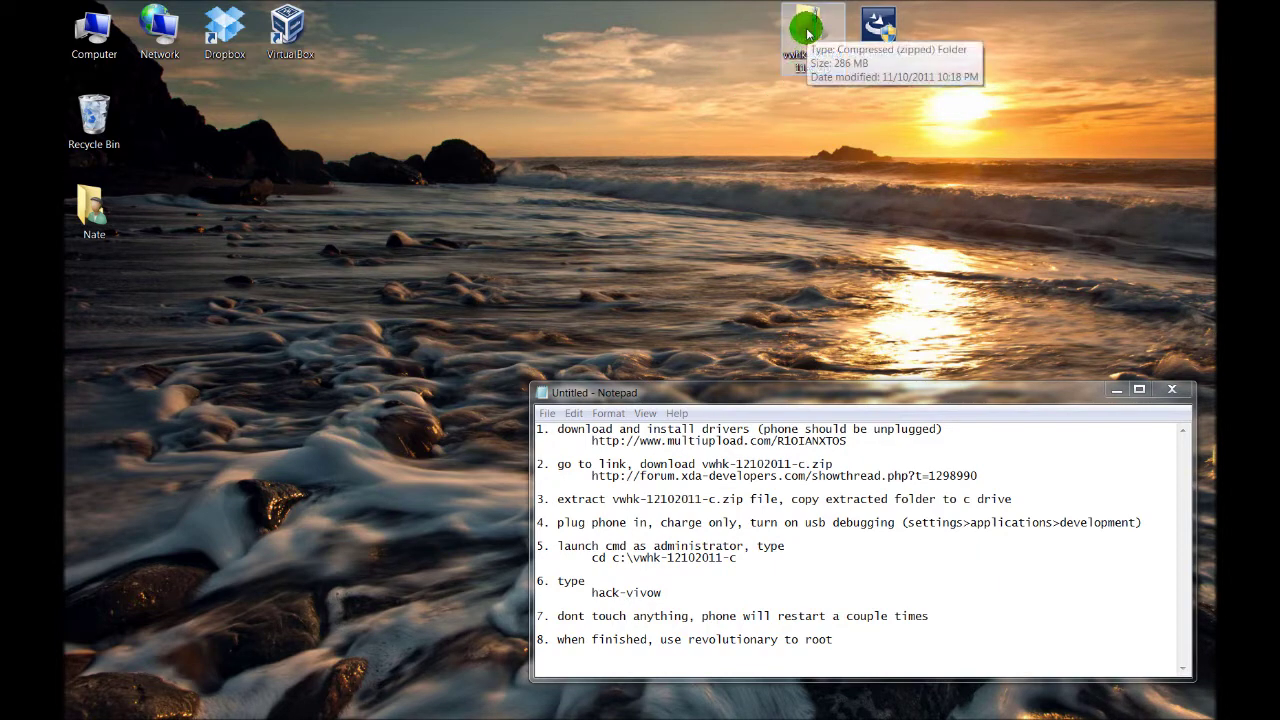
right_click(808, 33)
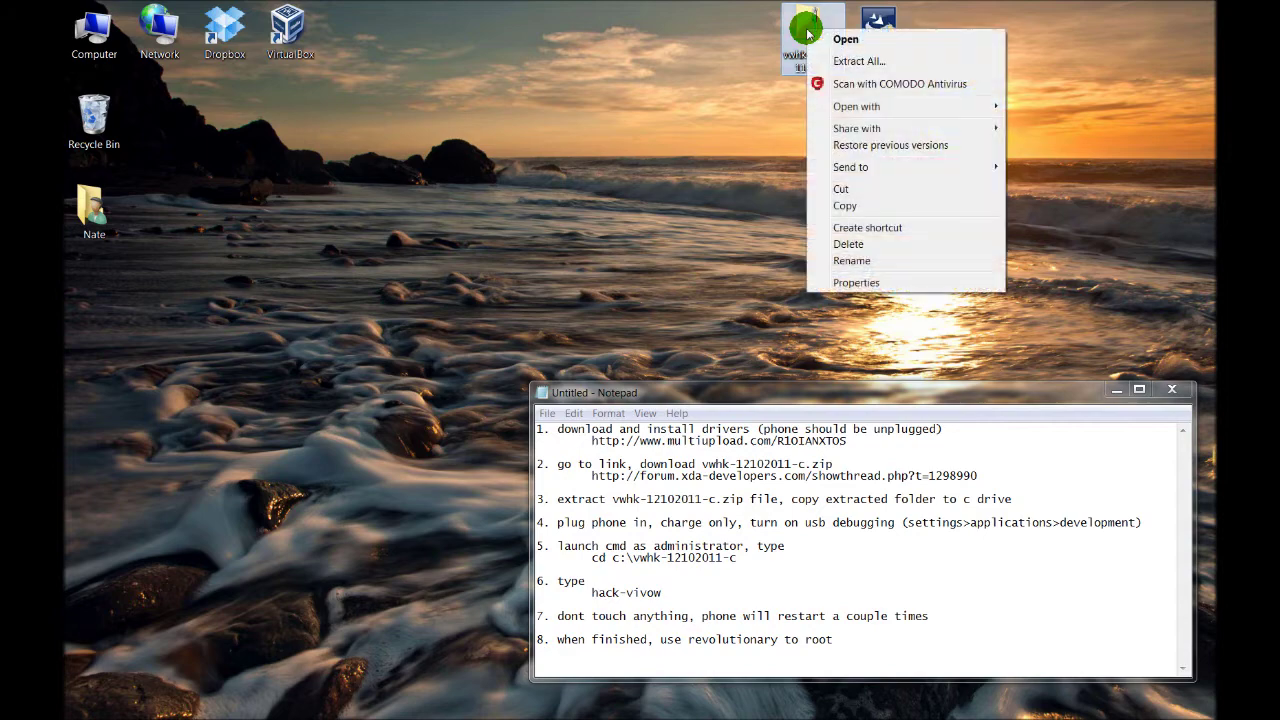
left_click(848, 62)
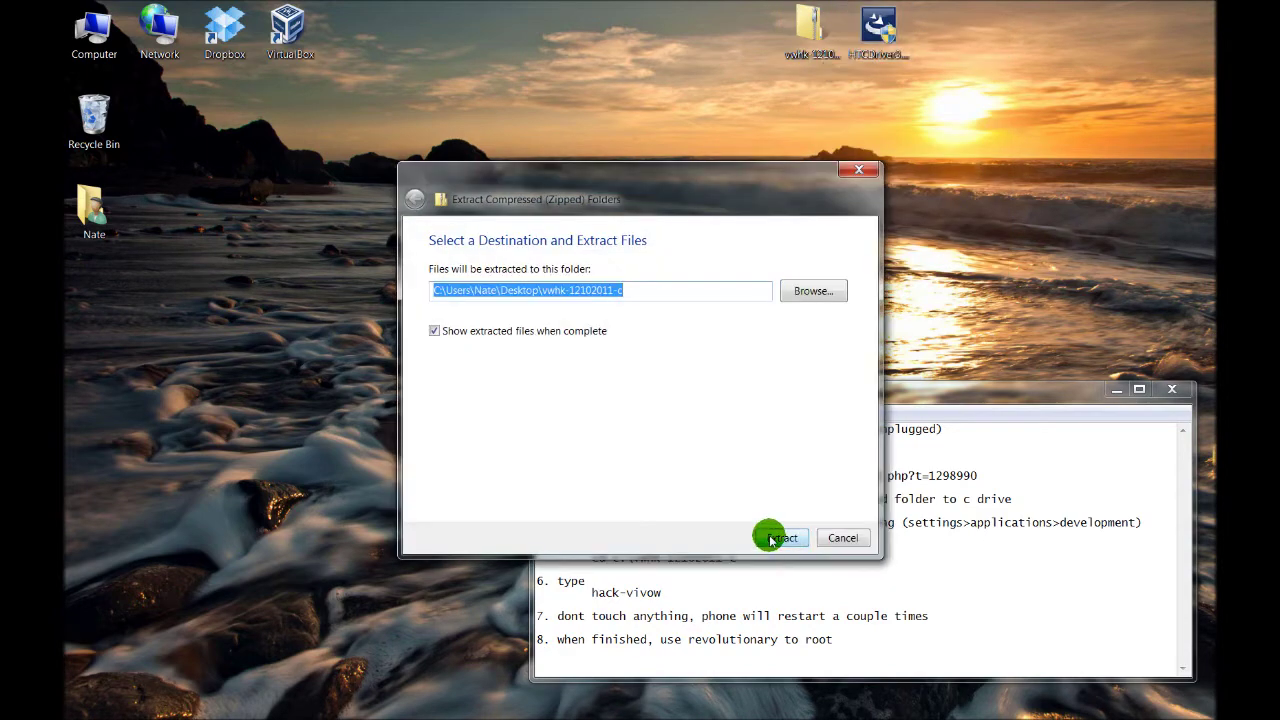
left_click(771, 539)
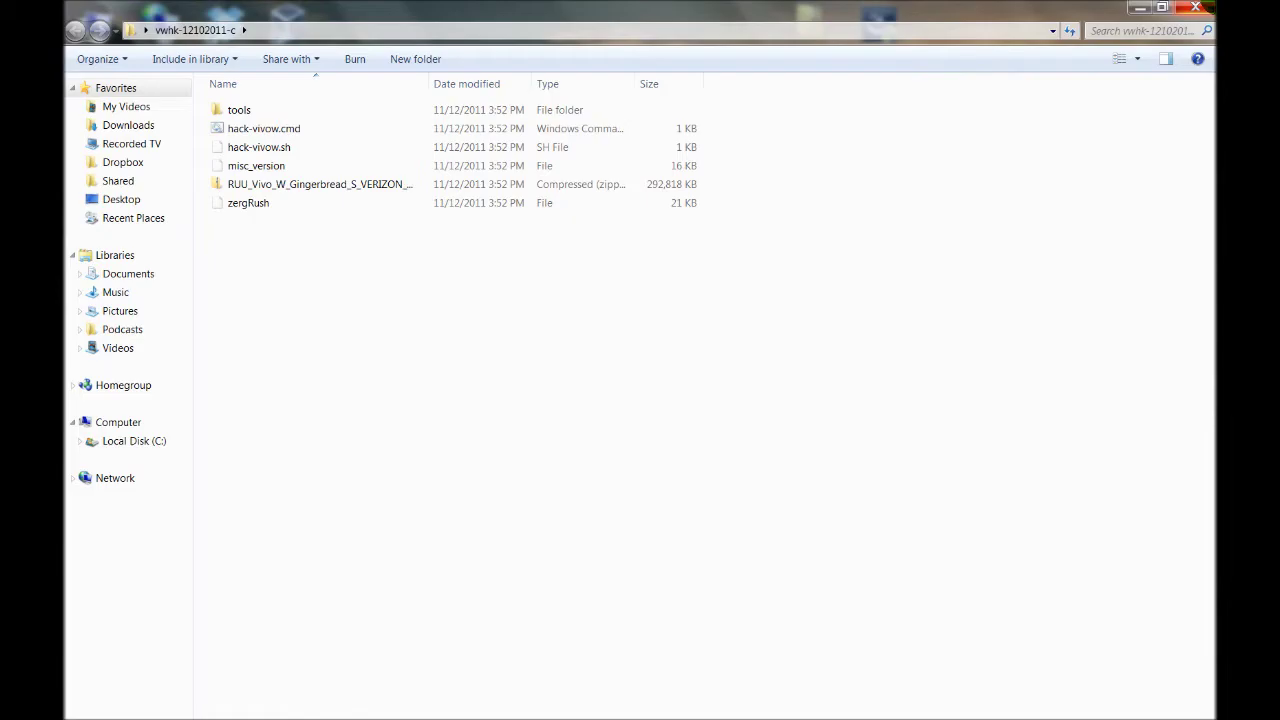
left_click(1196, 8)
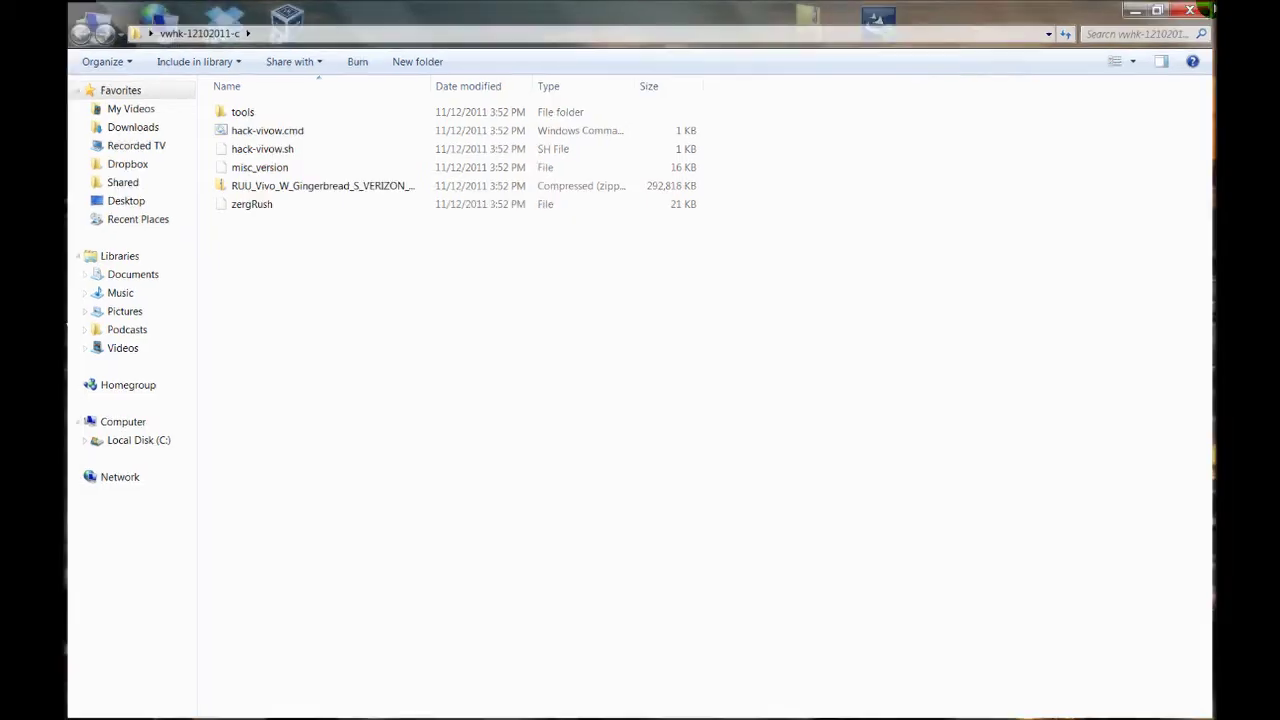
- Copy the extracted vwhk-12102011-c folder from the desktop to the root of Local Disk (C:)
left_click_drag(90, 305, 469, 222)
right_click(484, 212)
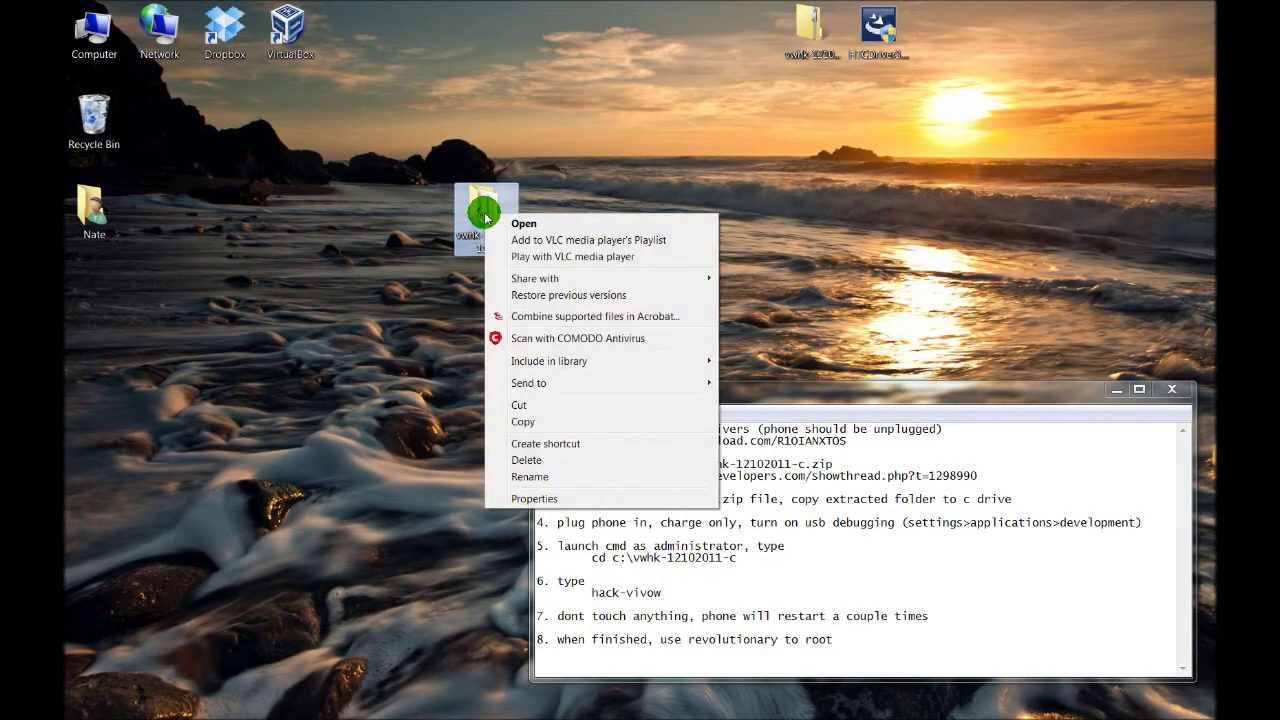
left_click(527, 422)
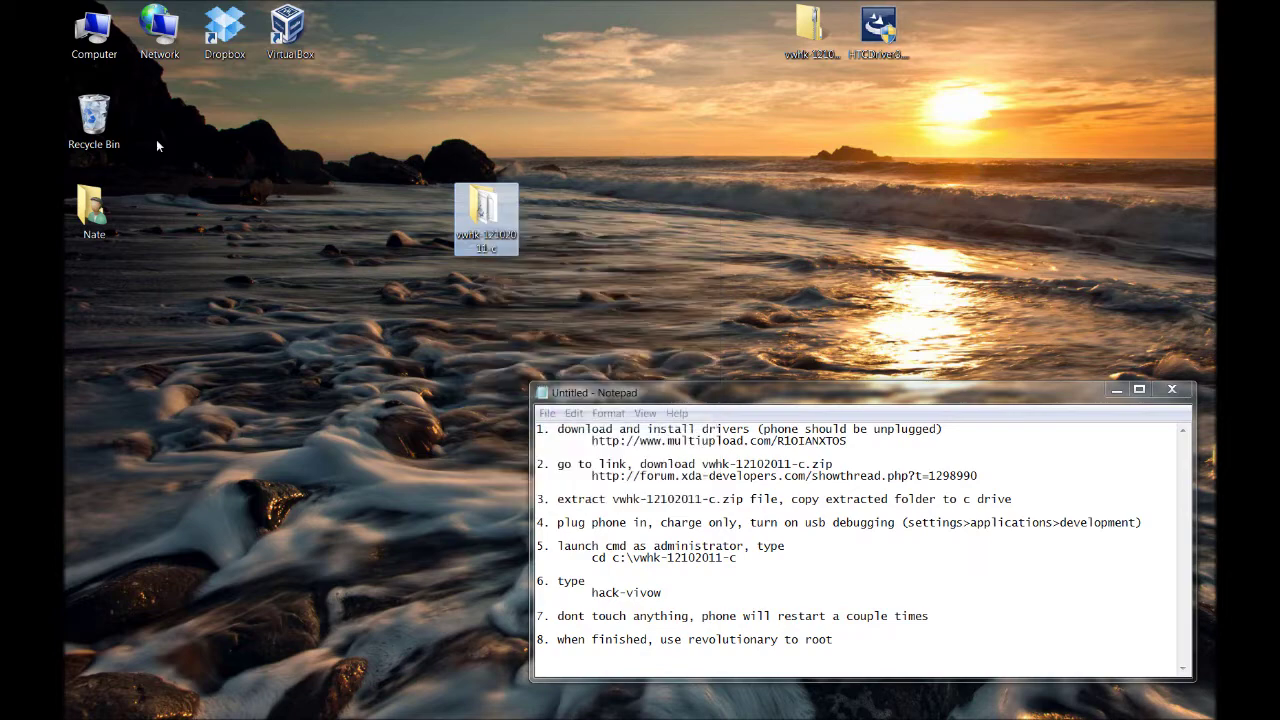
double_click(100, 38)
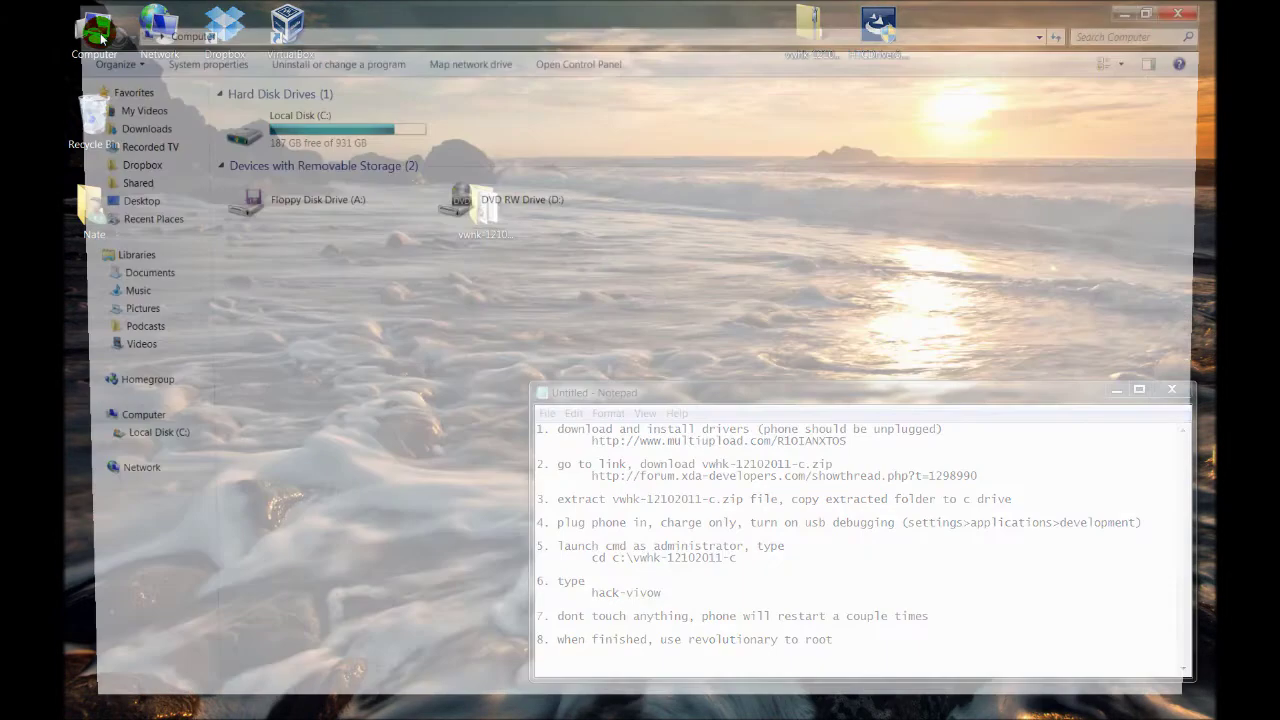
double_click(285, 127)
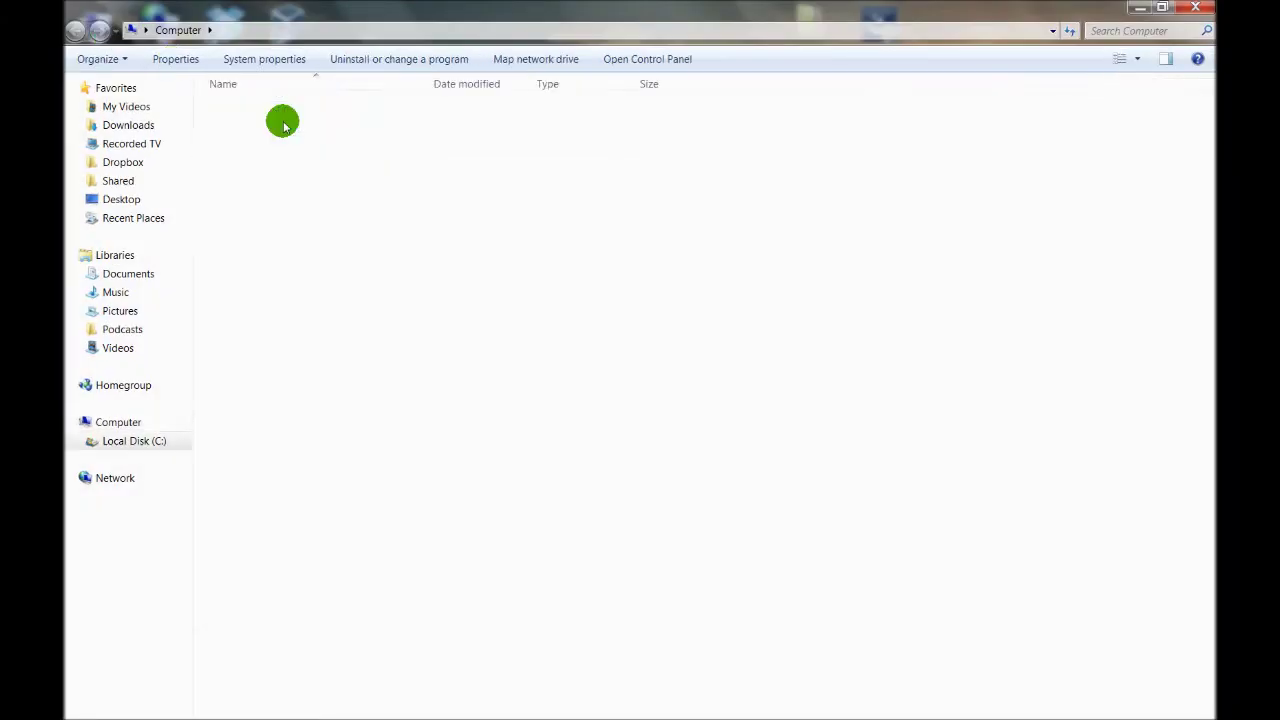
right_click(248, 404)
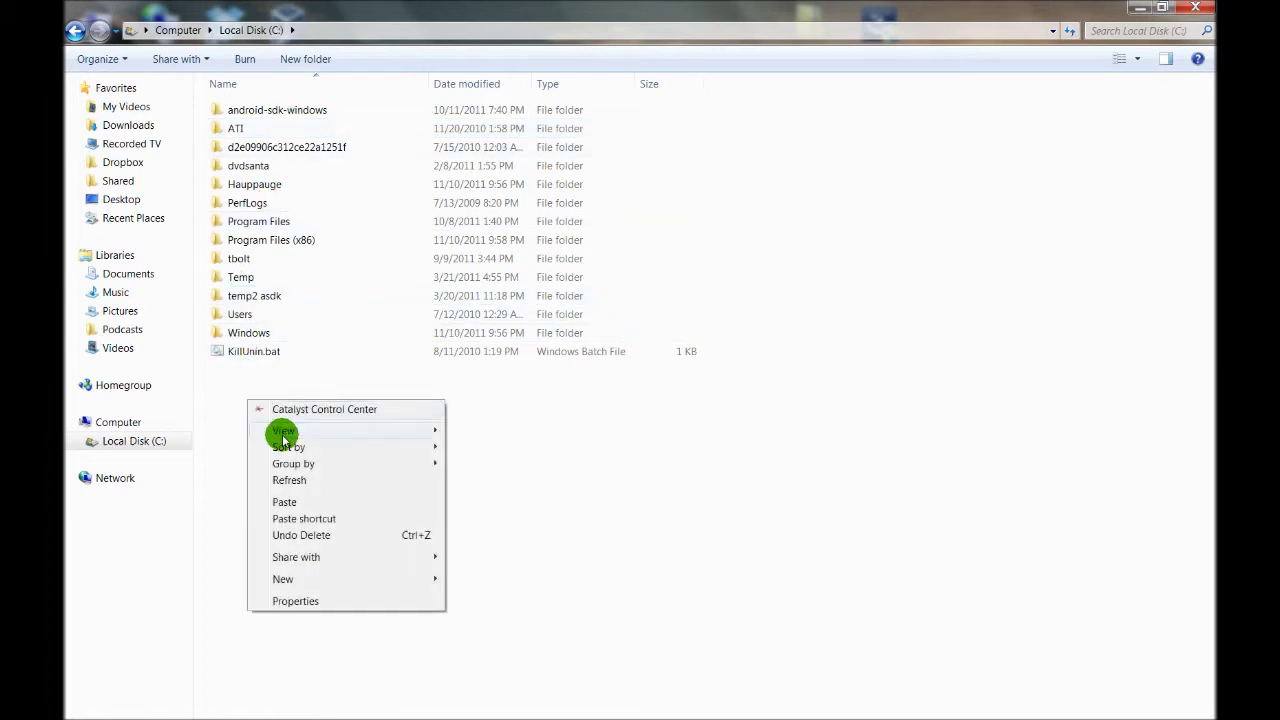
left_click(285, 503)
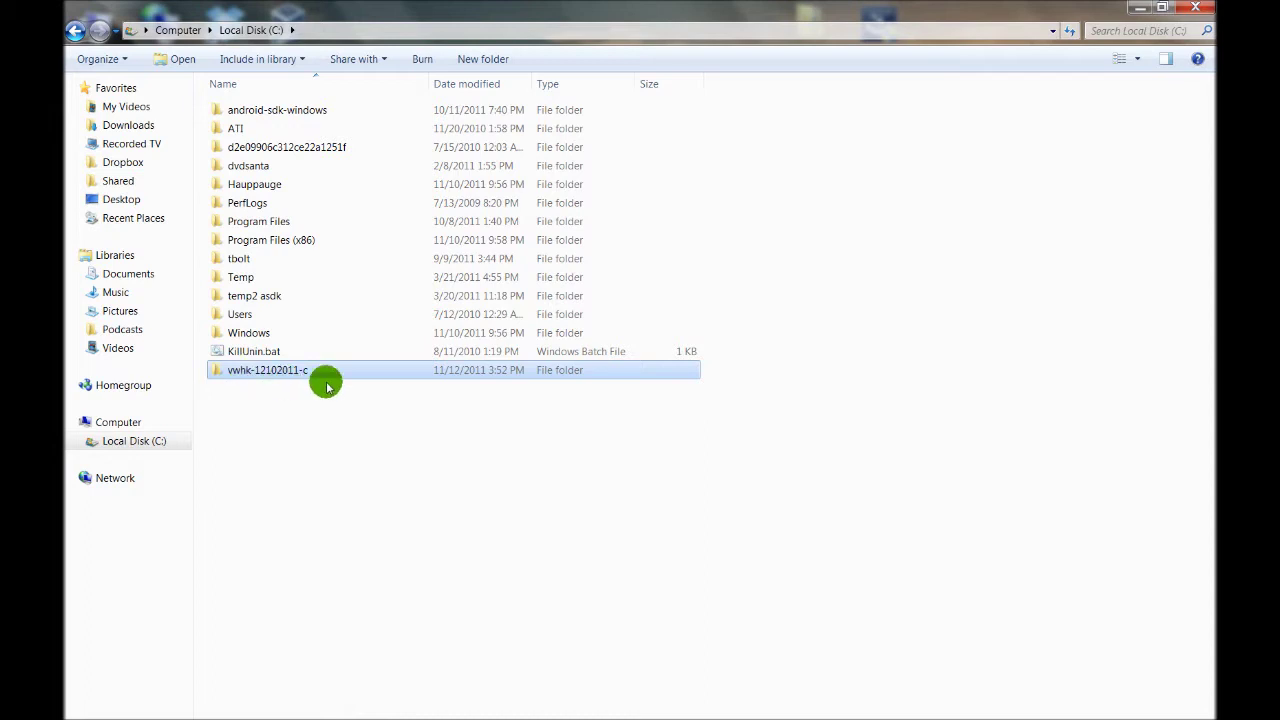
left_click(316, 430)
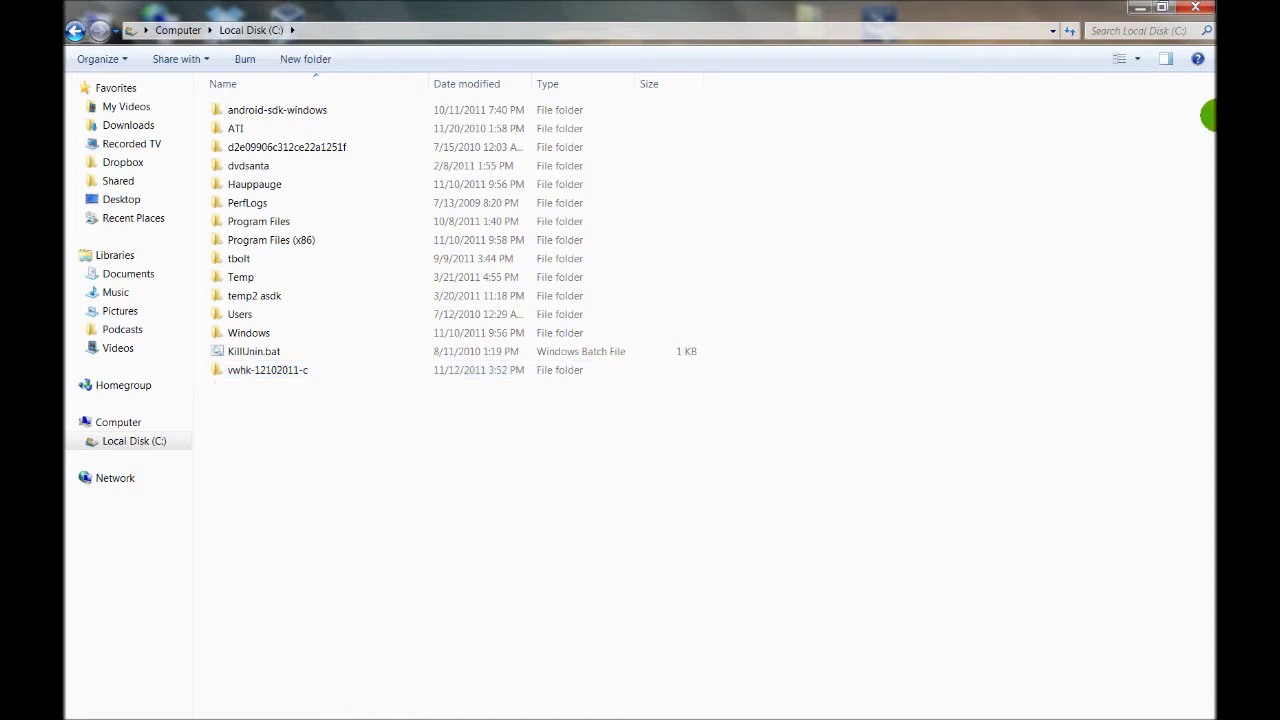
left_click(1205, 8)
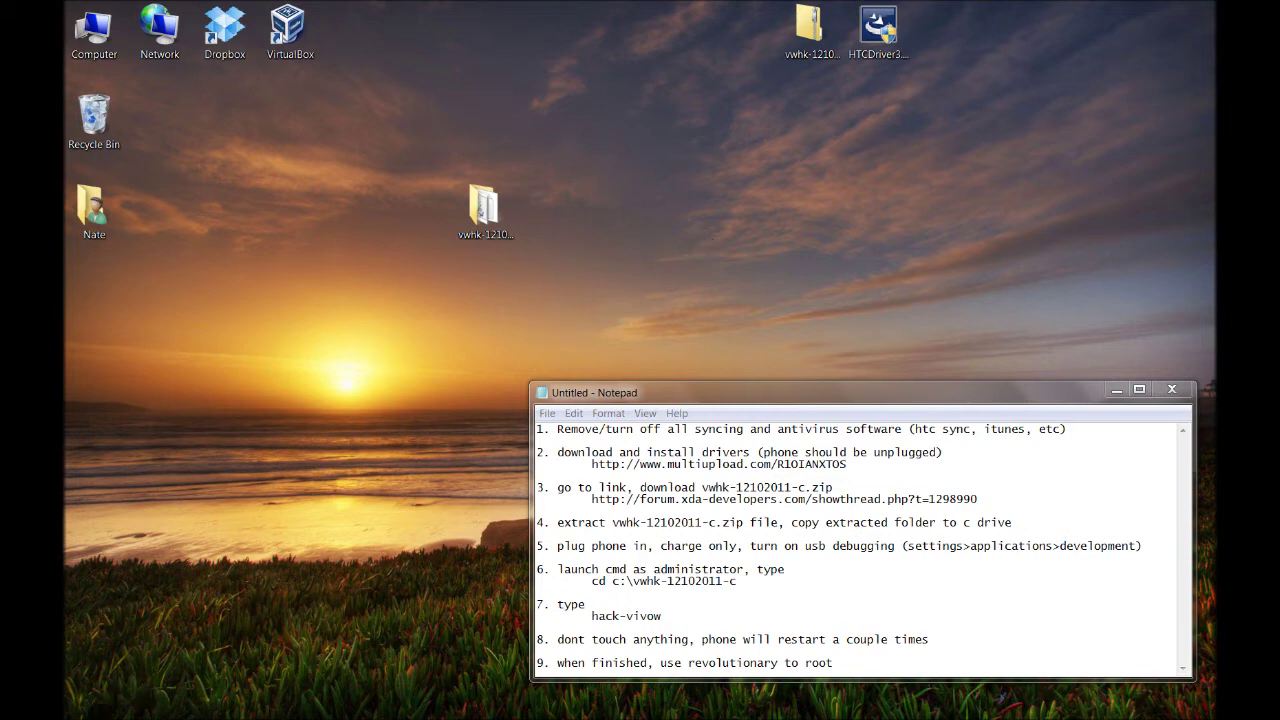
- Find cmd.exe and launch the command prompt as administrator
left_click(86, 708)
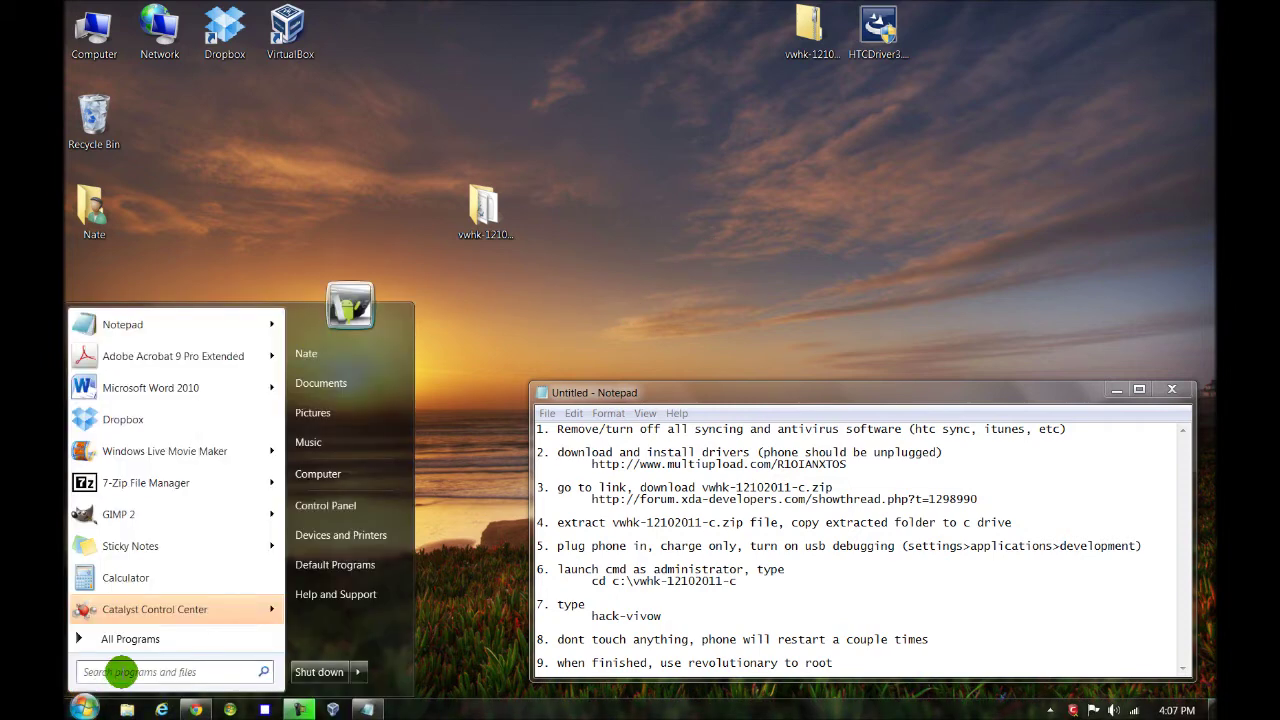
type("cmd")
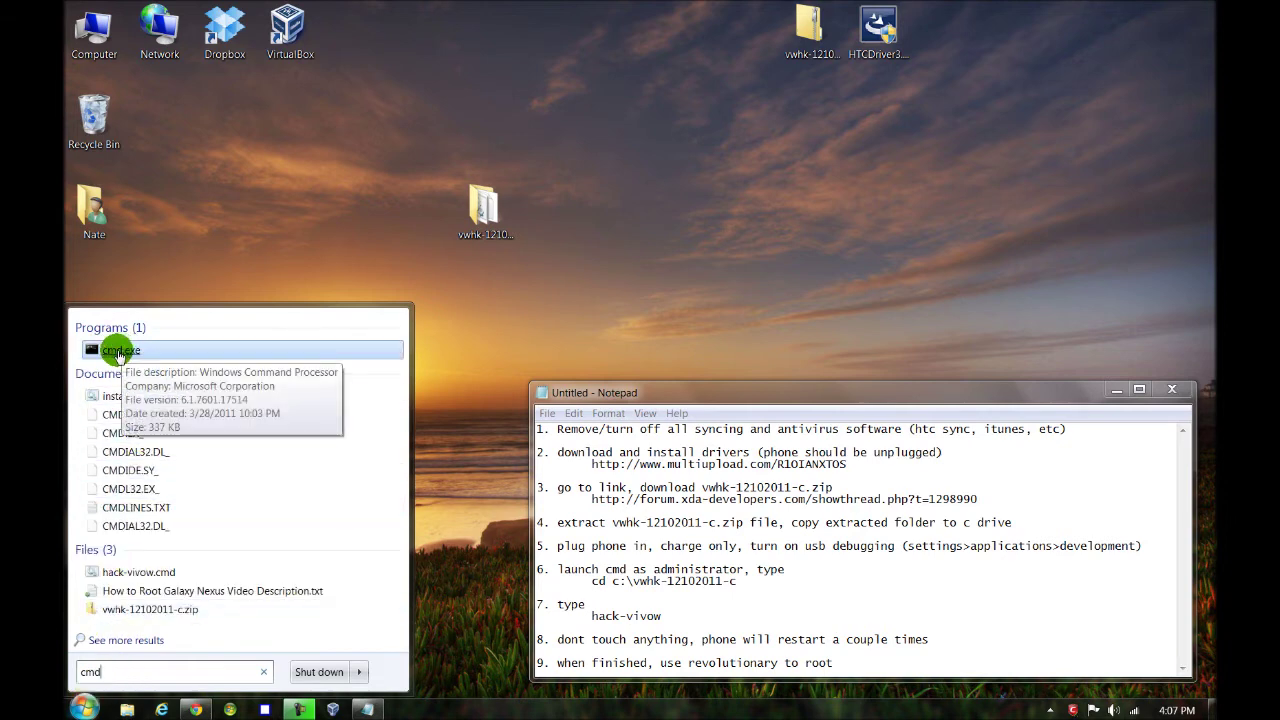
right_click(118, 352)
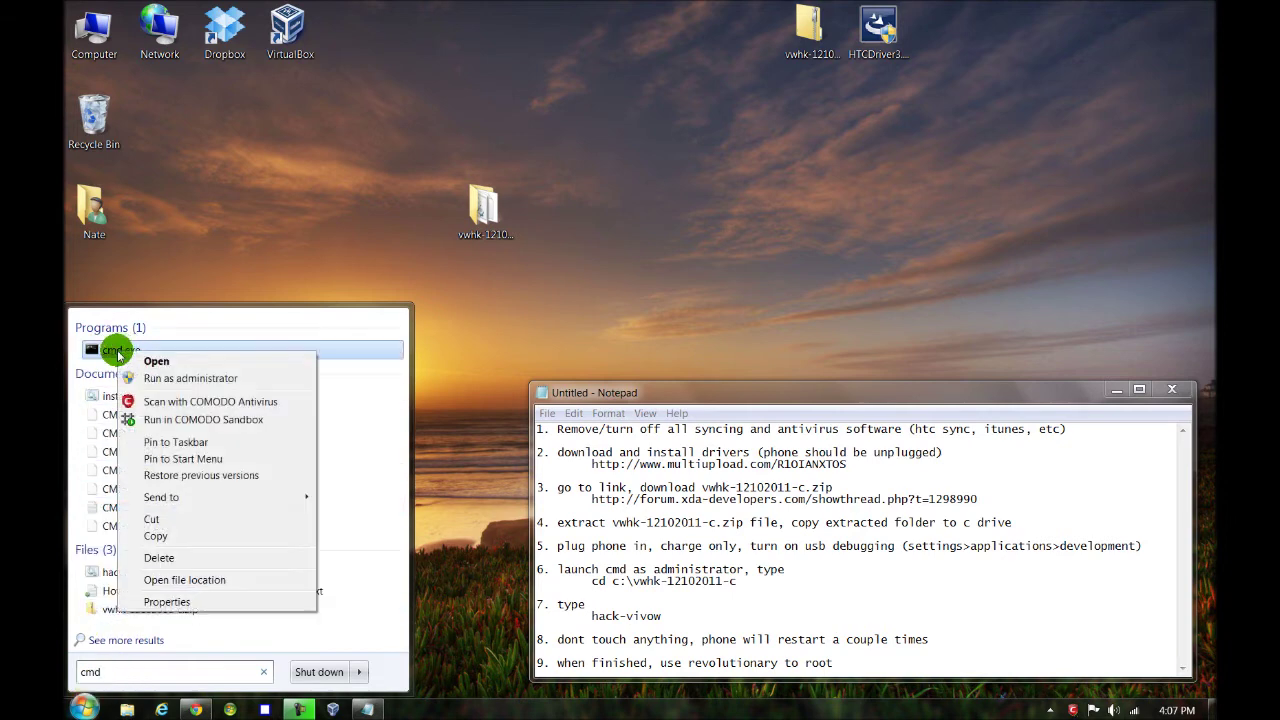
left_click(162, 380)
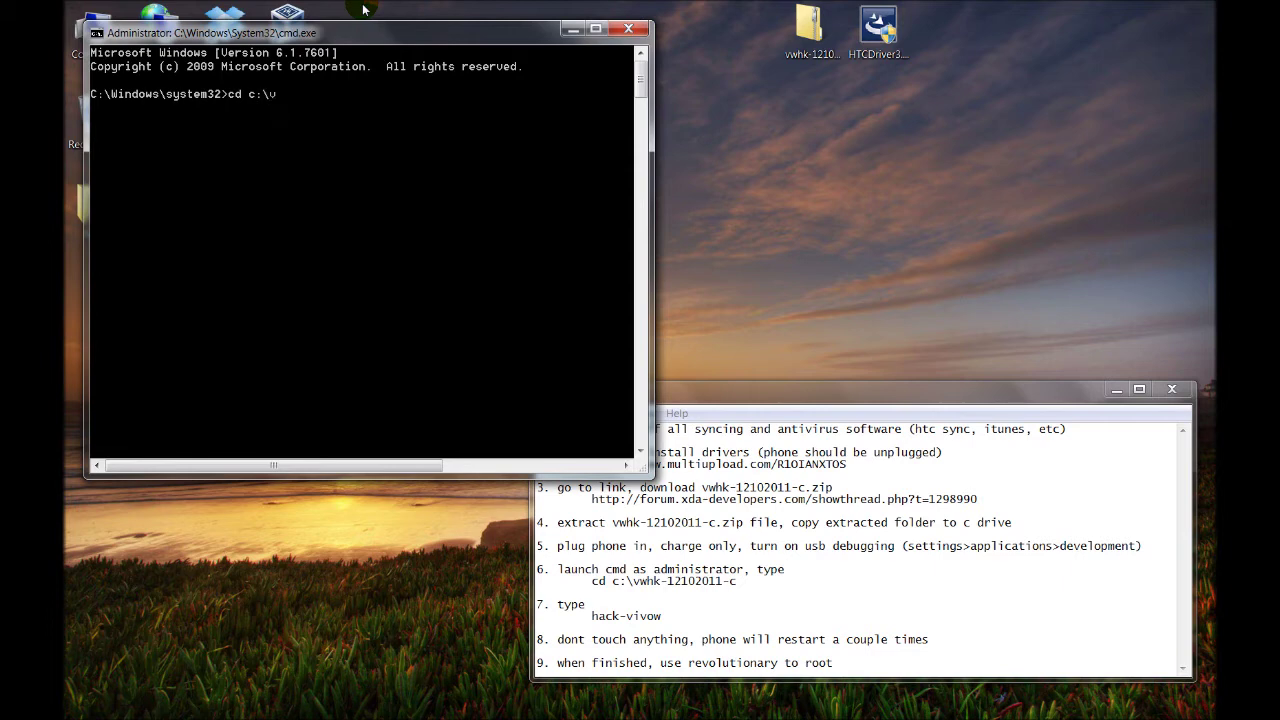
- Change the directory to c:\vwhk-12102011-c and run hack-vivow.cmd
type("whk")
key("Tab")
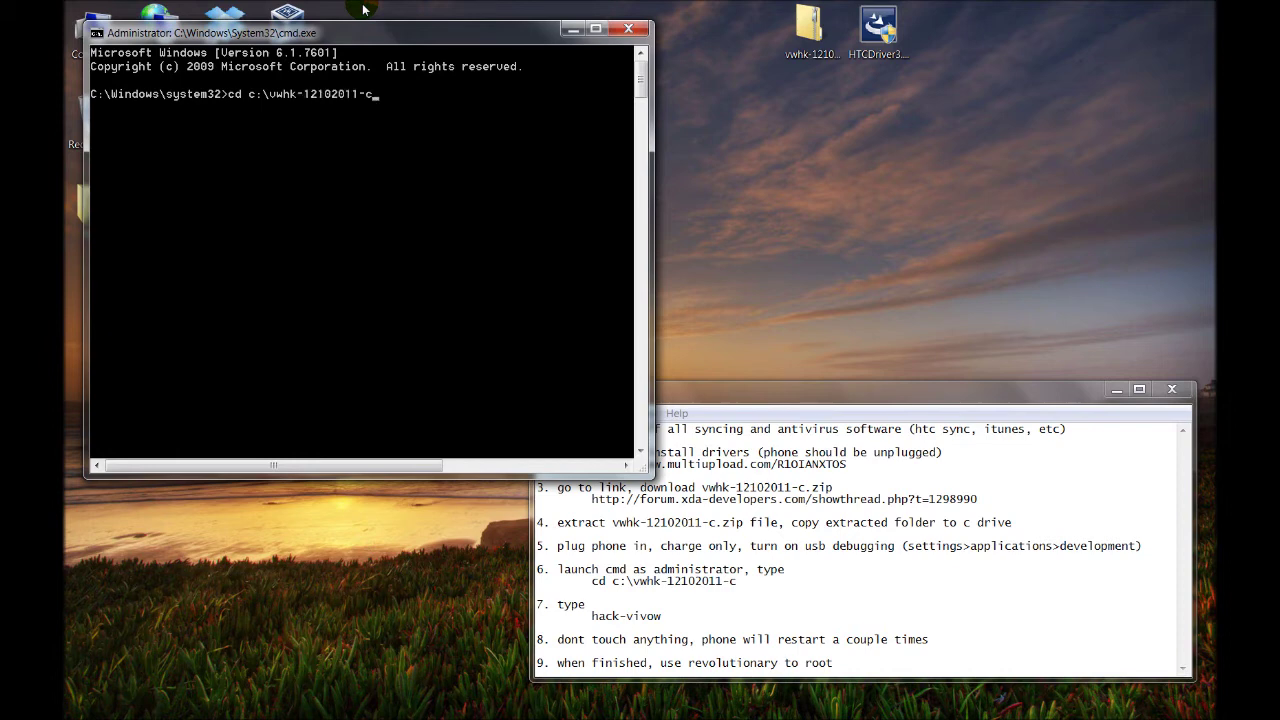
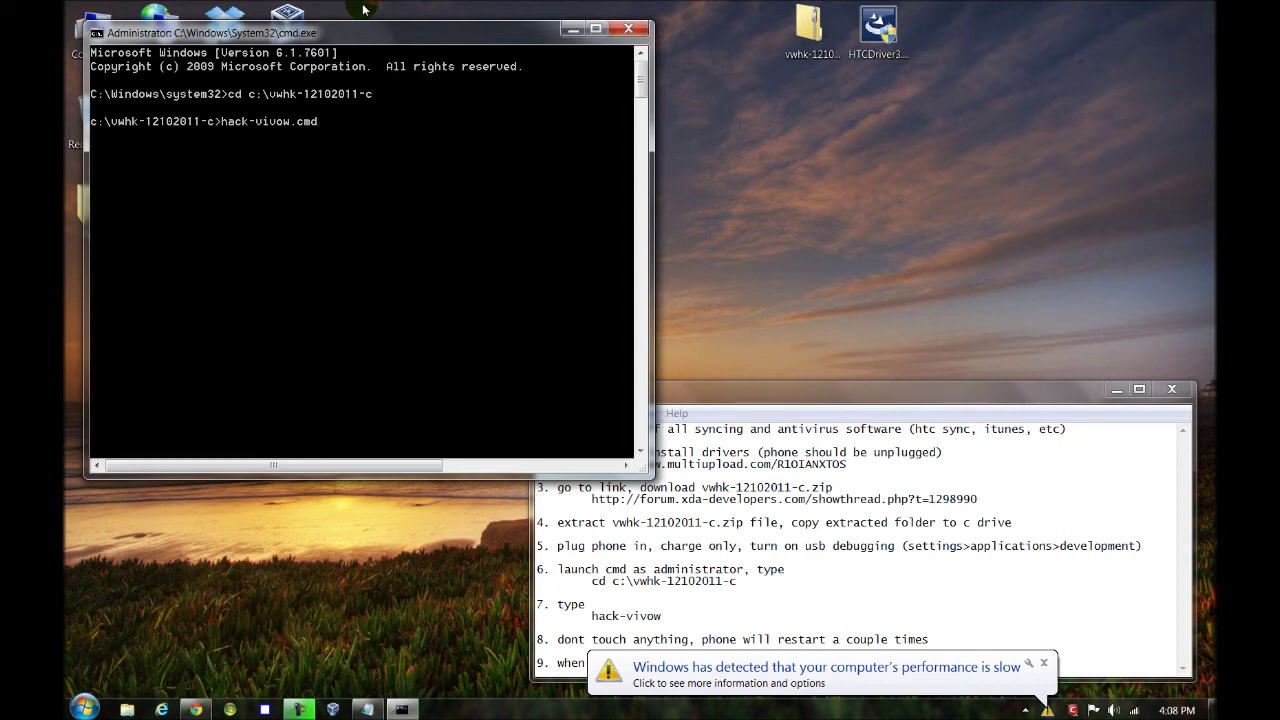
key("Return")
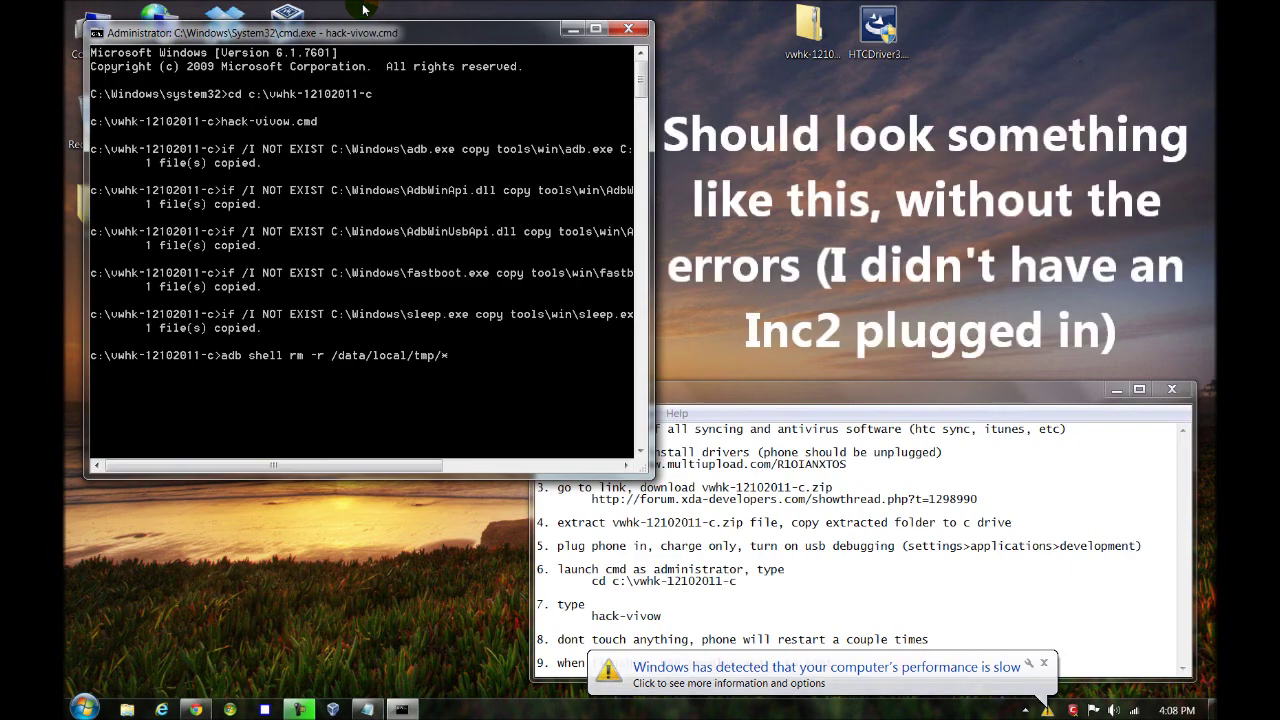